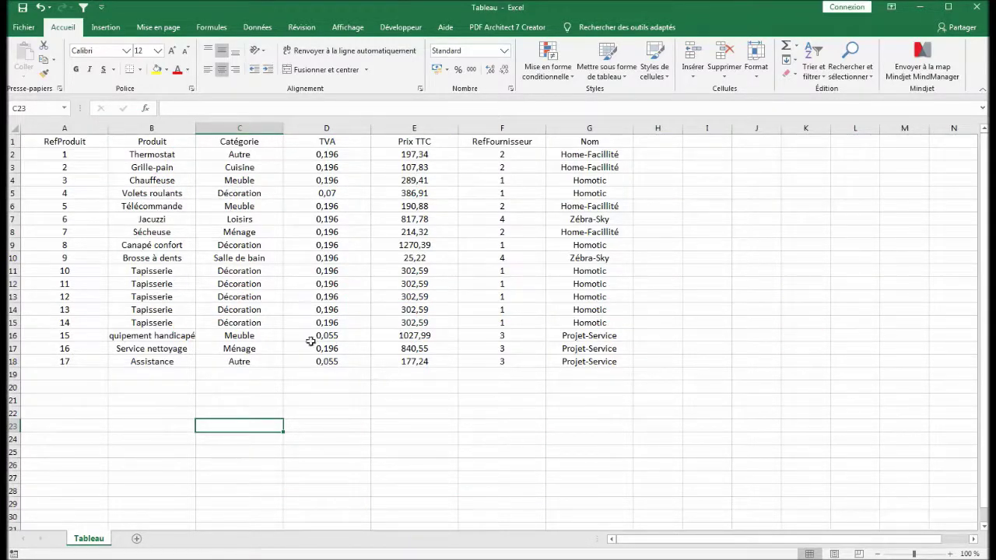
Select the entire product list A1:G18, from RefProduit to Nom
mouse_move(68, 142)
mouse_down()
mouse_move(611, 353)
mouse_move(589, 362)
mouse_up()
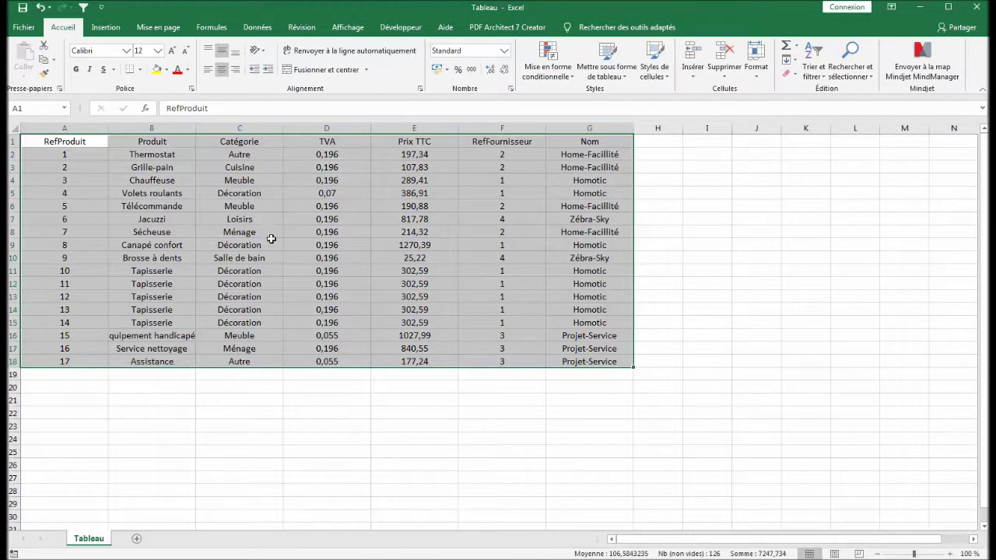
key(ctrl+a)
click(756, 231)
mouse_move(717, 154)
mouse_down()
mouse_move(930, 276)
mouse_move(912, 276)
mouse_up()
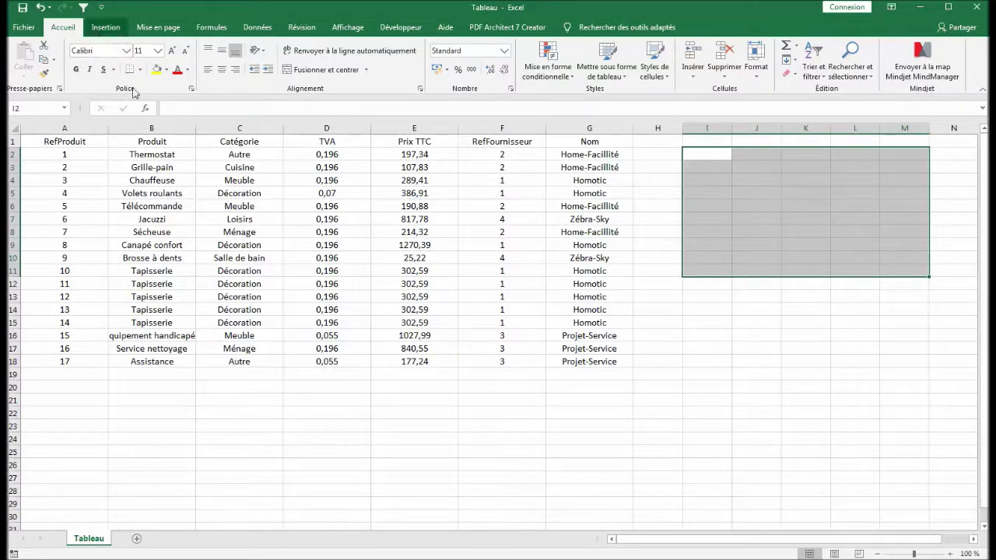
click(105, 27)
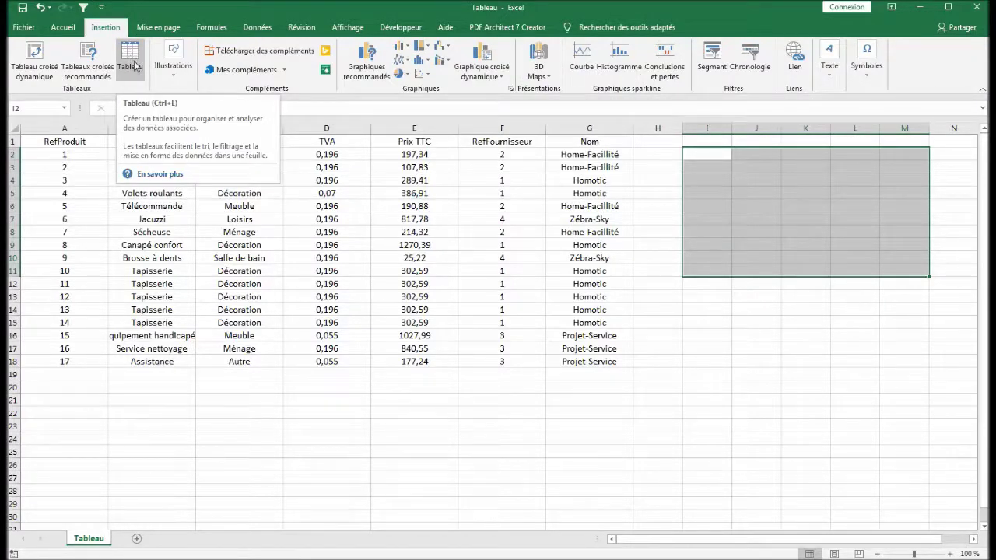
click(132, 56)
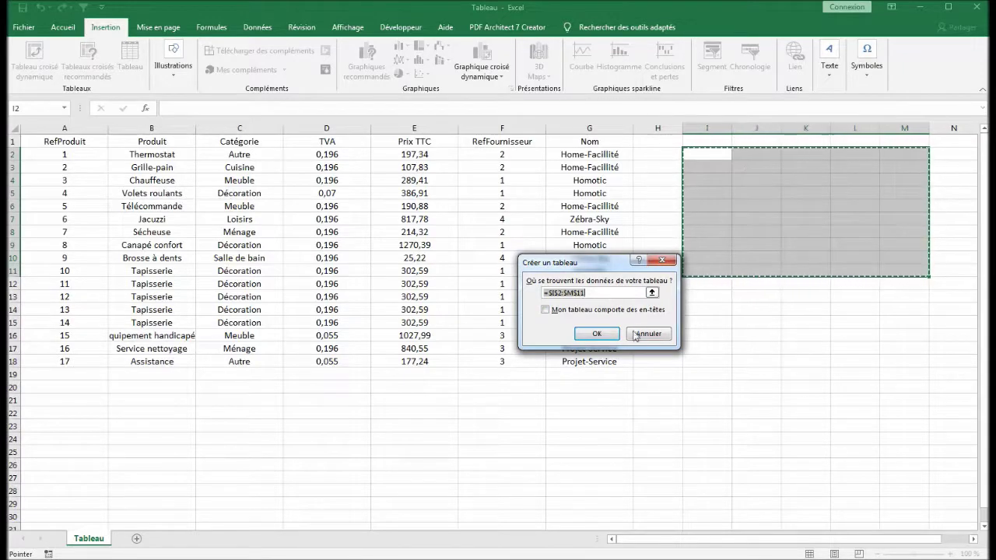
click(596, 333)
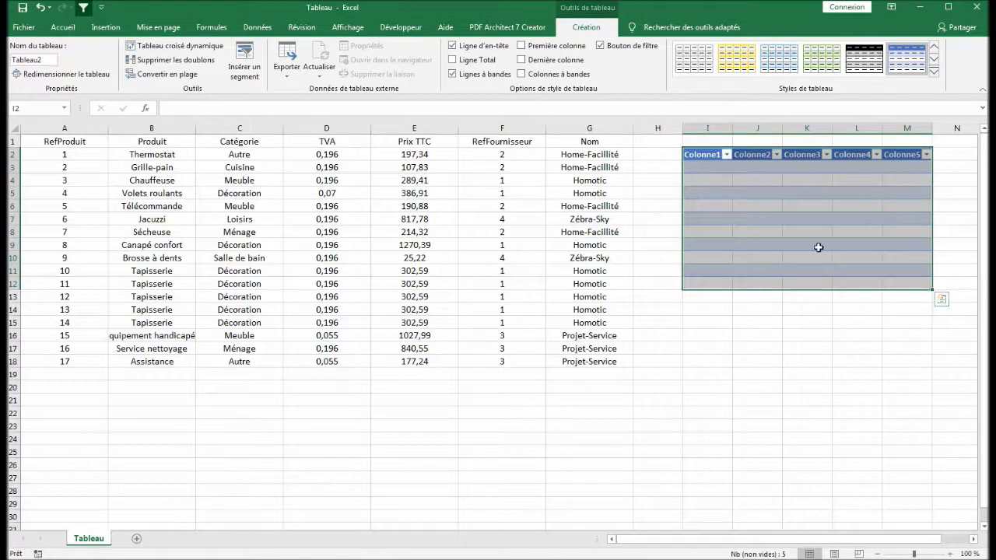
key(ctrl+z)
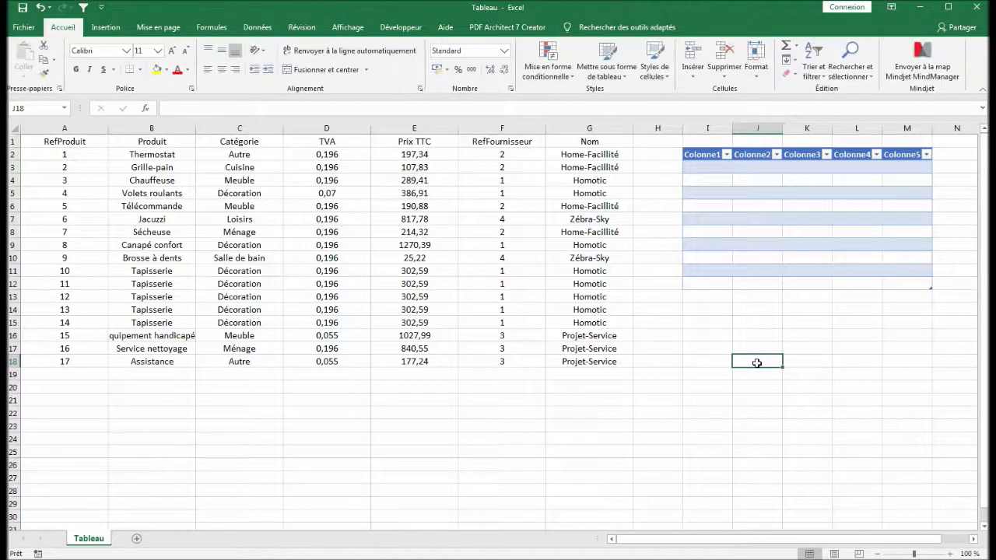
click(762, 286)
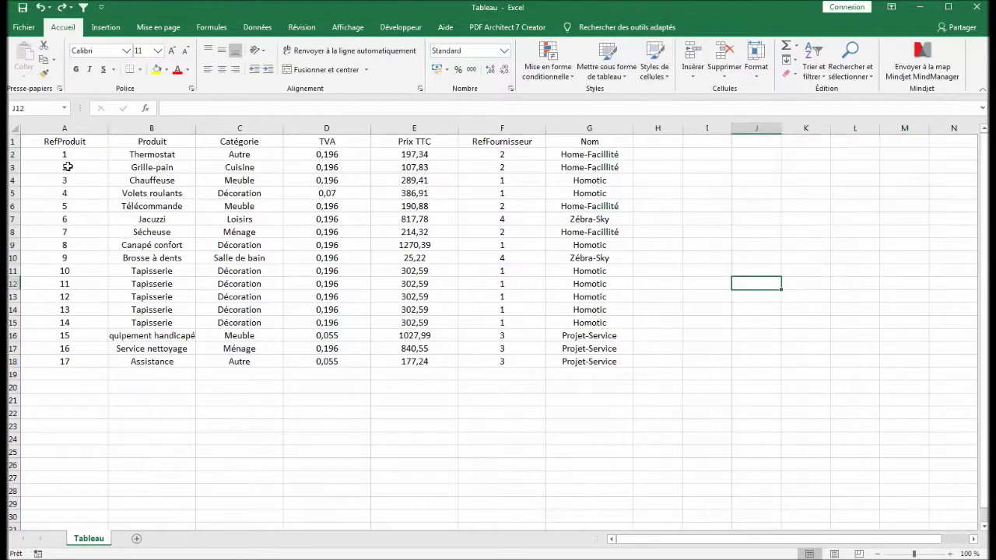
drag(59, 141, 603, 361)
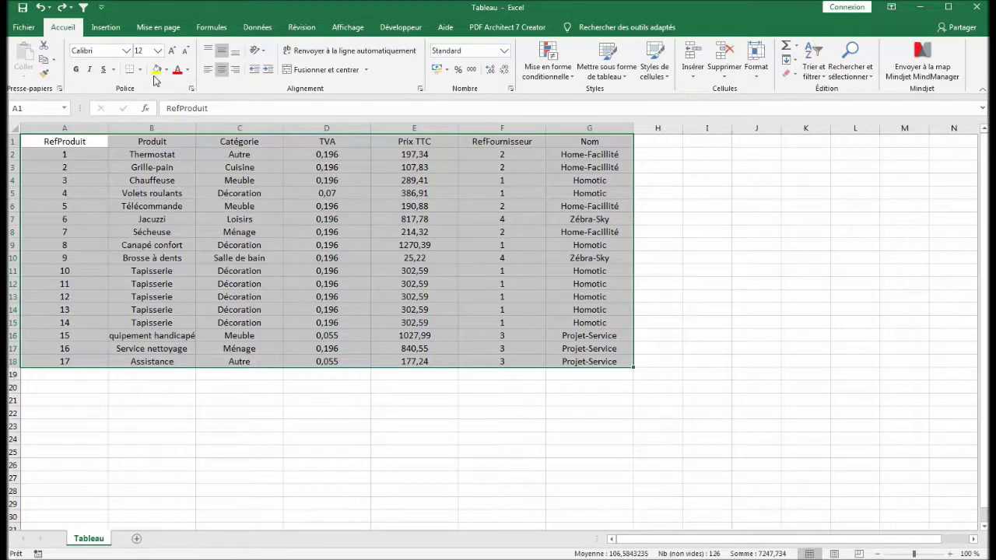
Create a table from $A$1:$G$18 with the first row used as headers
click(105, 30)
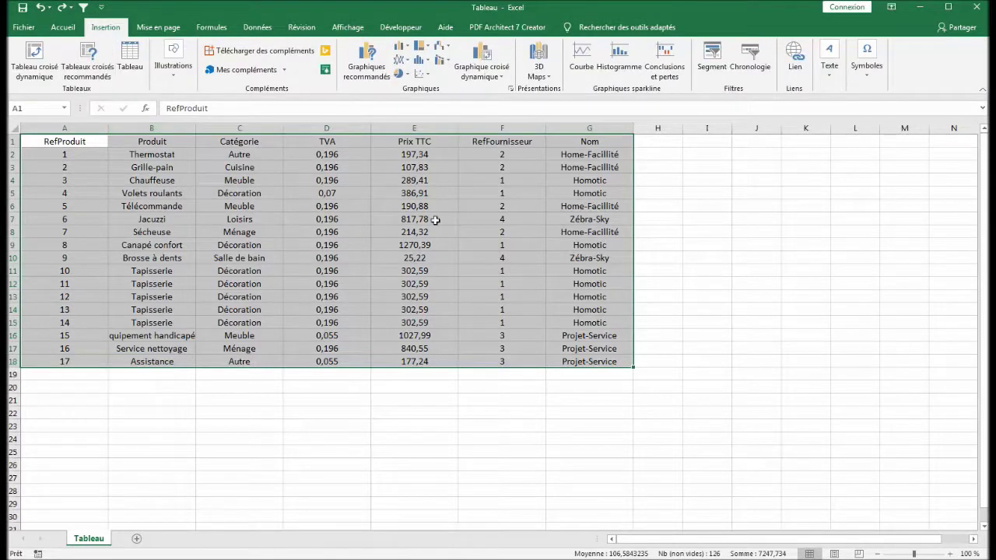
click(129, 58)
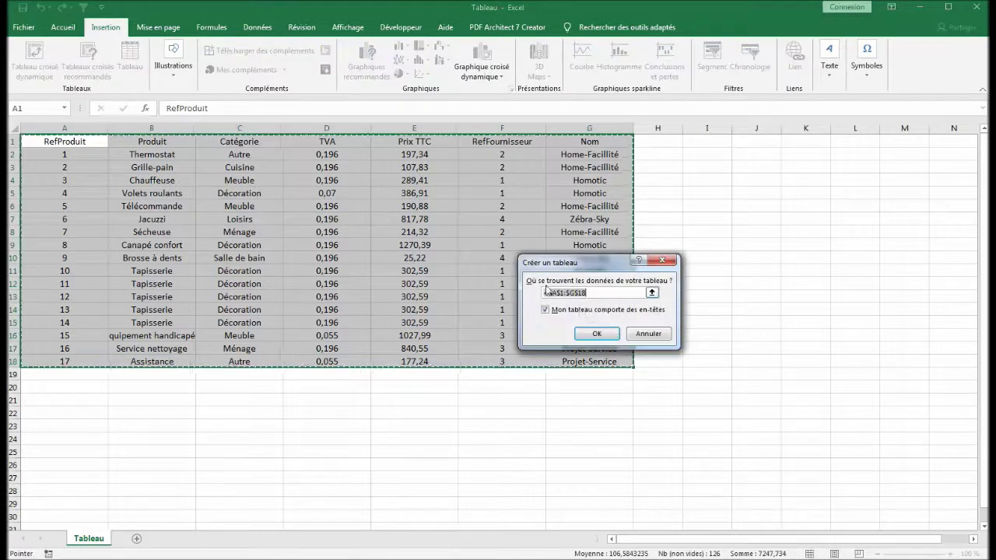
click(598, 334)
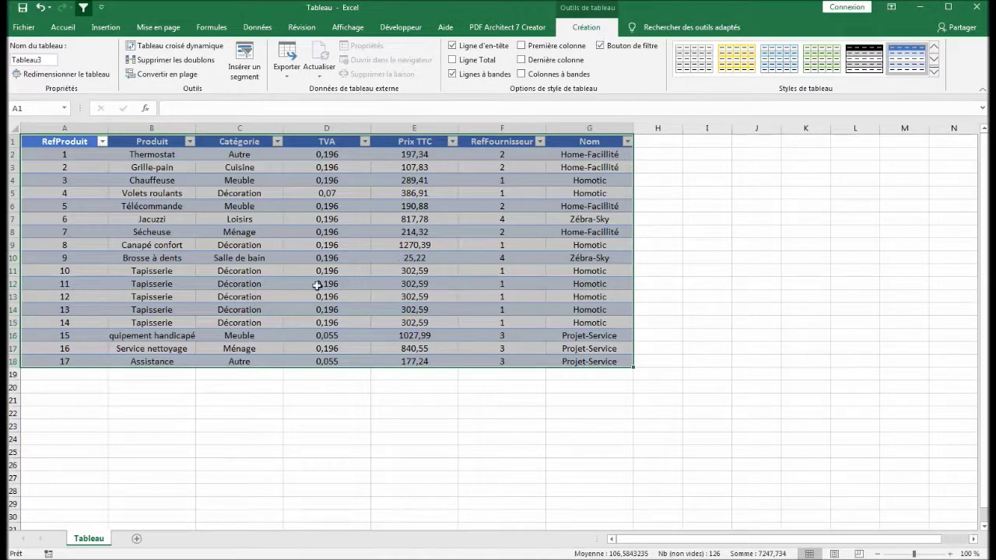
drag(312, 238, 330, 244)
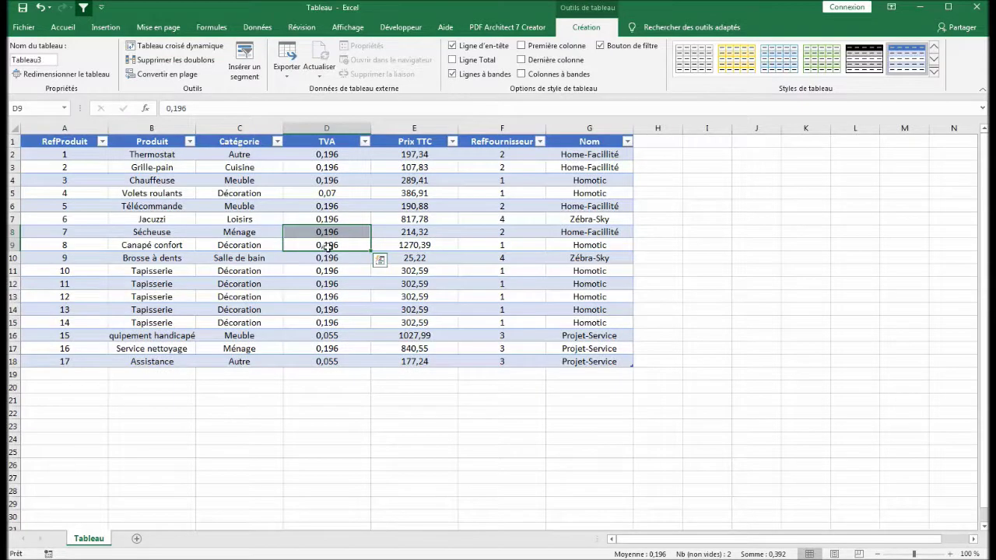
click(329, 246)
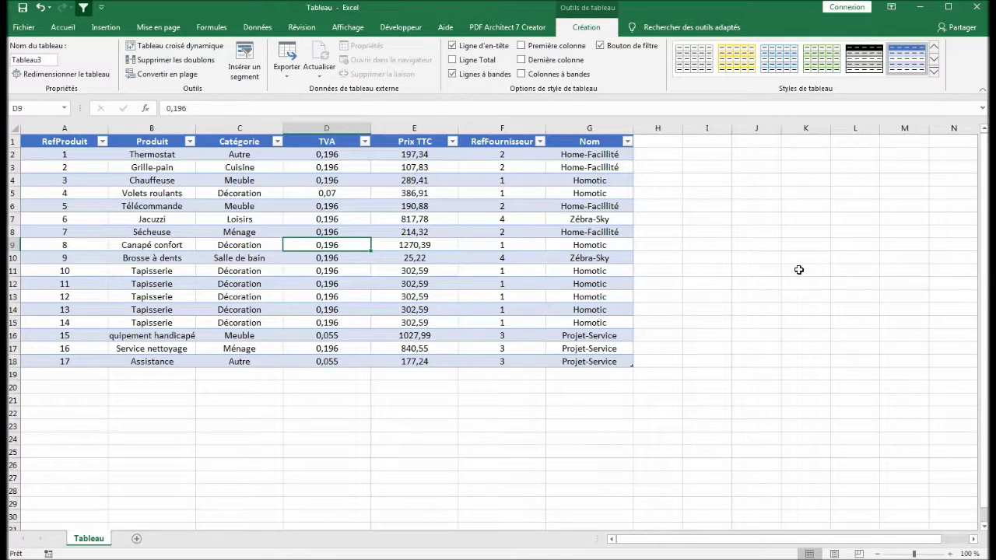
click(799, 270)
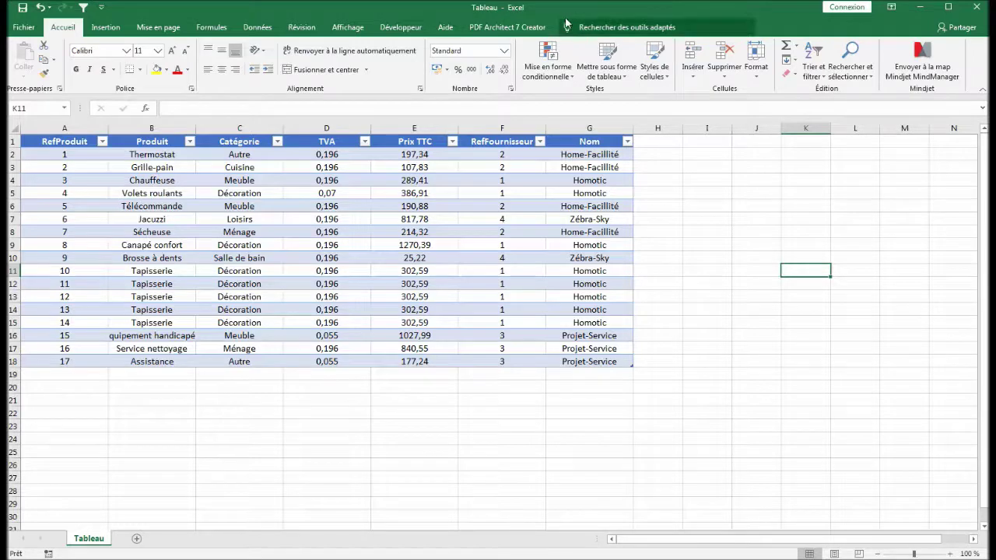
click(235, 220)
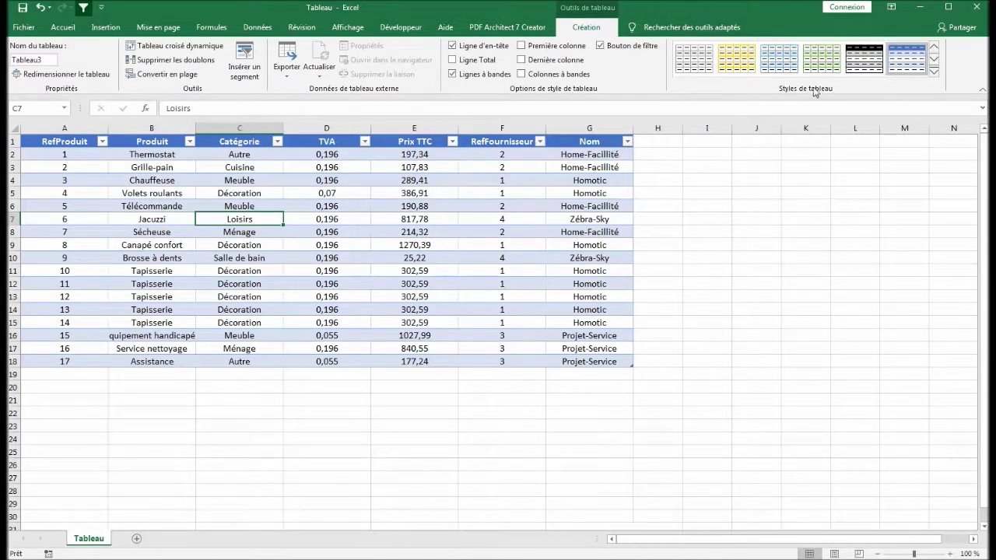
Apply an orange medium banded table style to Tableau3, replacing the blue look
click(934, 59)
click(935, 59)
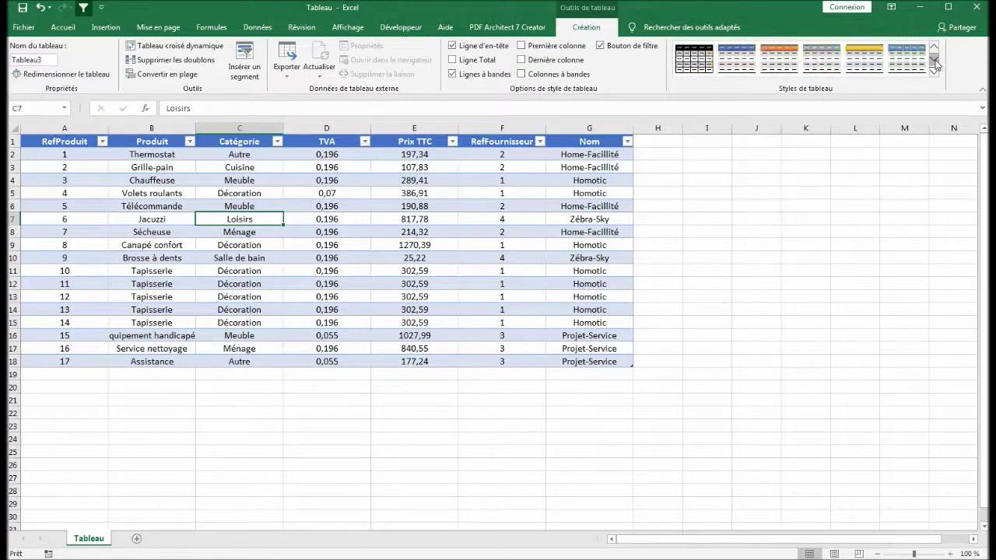
click(935, 47)
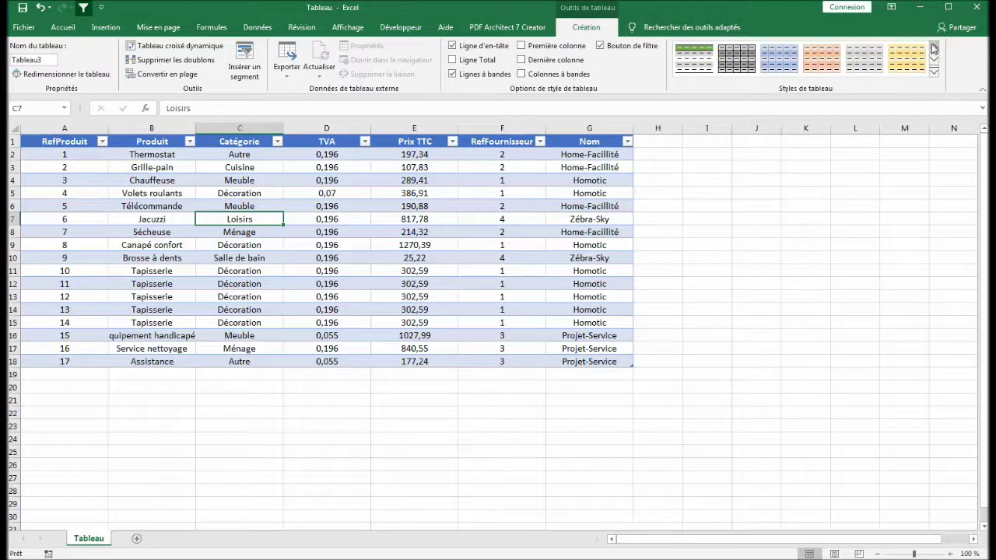
click(935, 48)
click(934, 59)
click(934, 69)
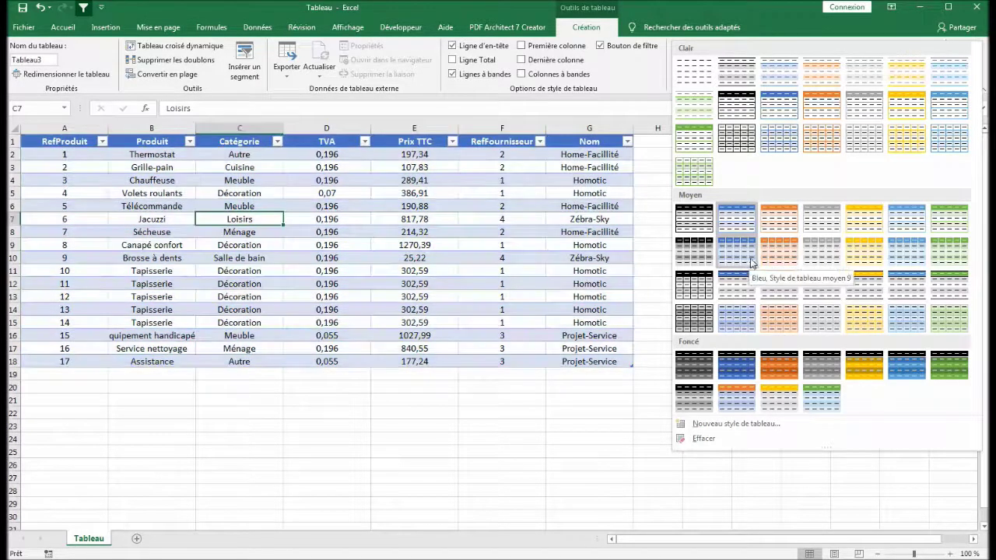
click(782, 249)
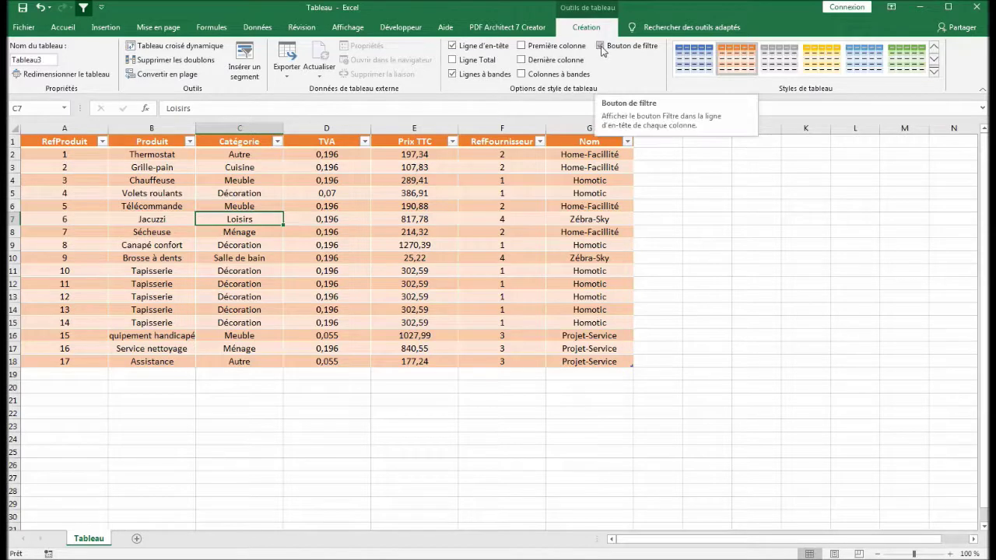
click(452, 142)
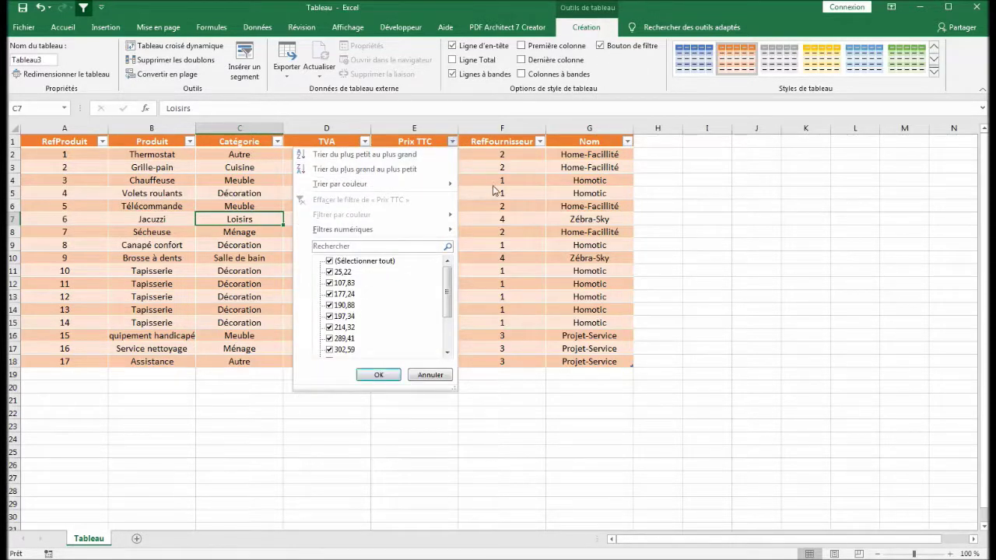
click(496, 191)
click(452, 142)
click(467, 154)
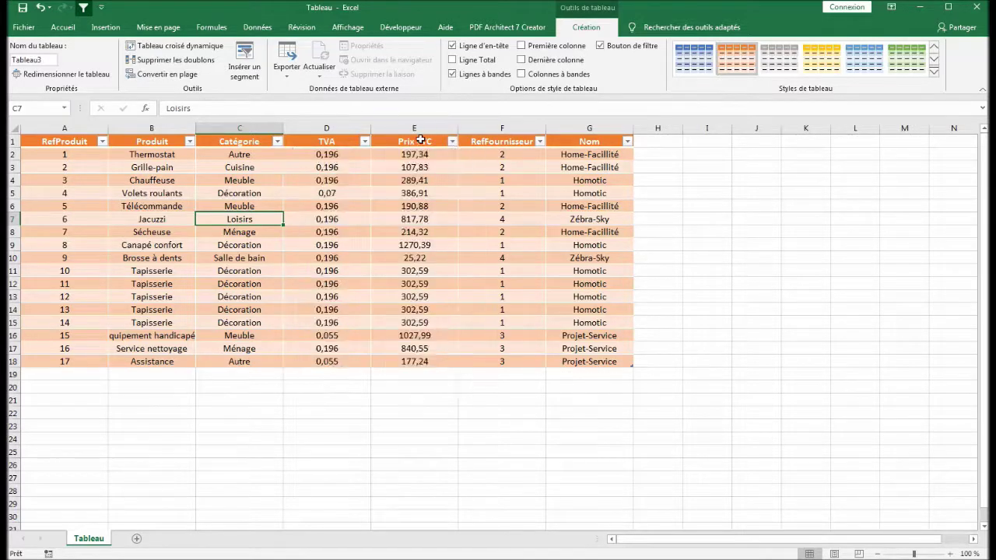
click(600, 46)
click(365, 141)
click(273, 260)
click(242, 284)
click(291, 374)
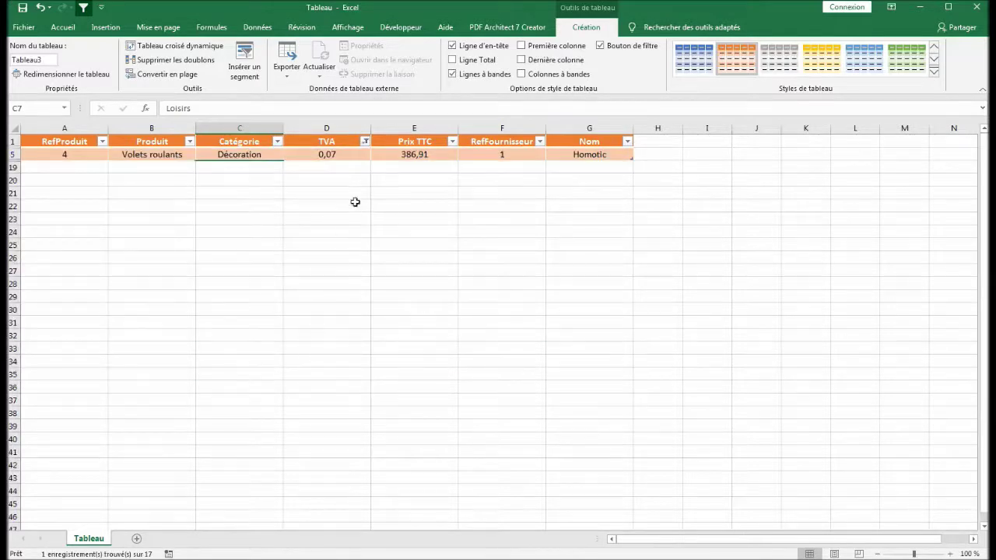
click(365, 143)
key(Escape)
key(ctrl+z)
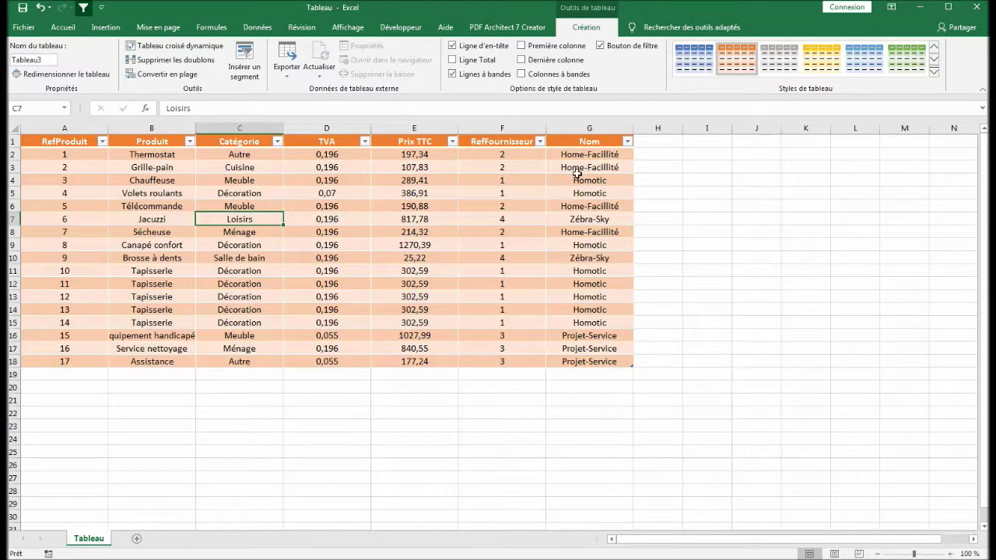
click(522, 46)
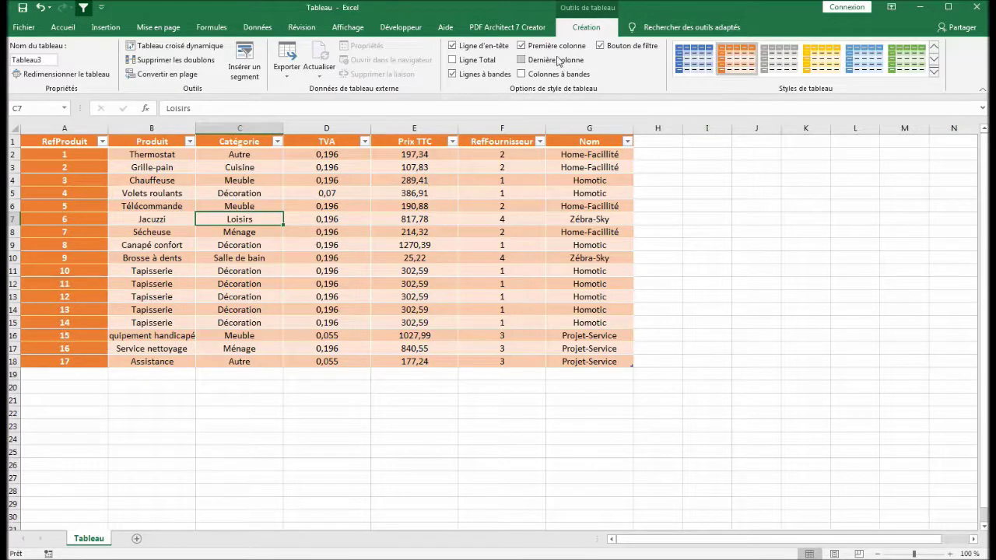
Turn off first- and last-column emphasis, keep banded rows only, and add a Total row counting 17
click(522, 46)
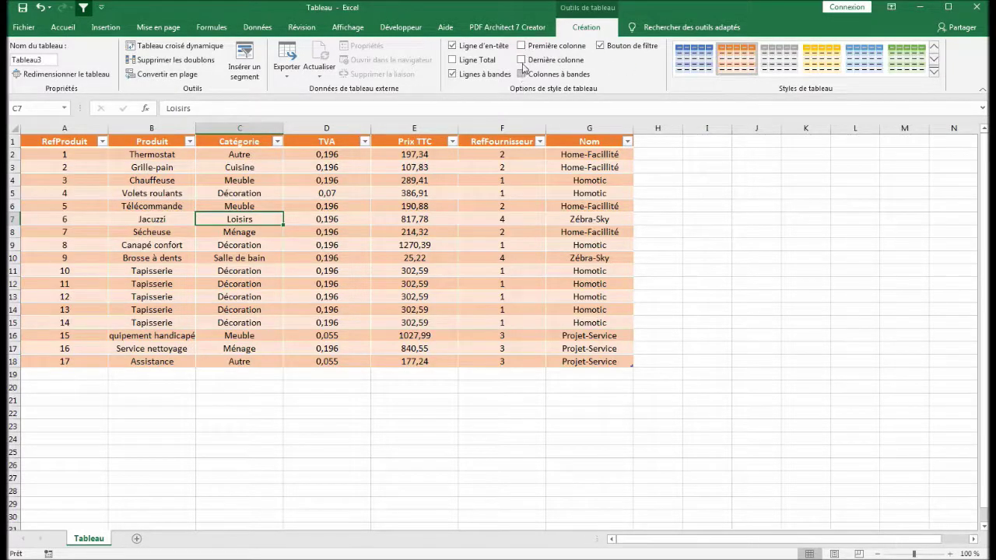
click(521, 60)
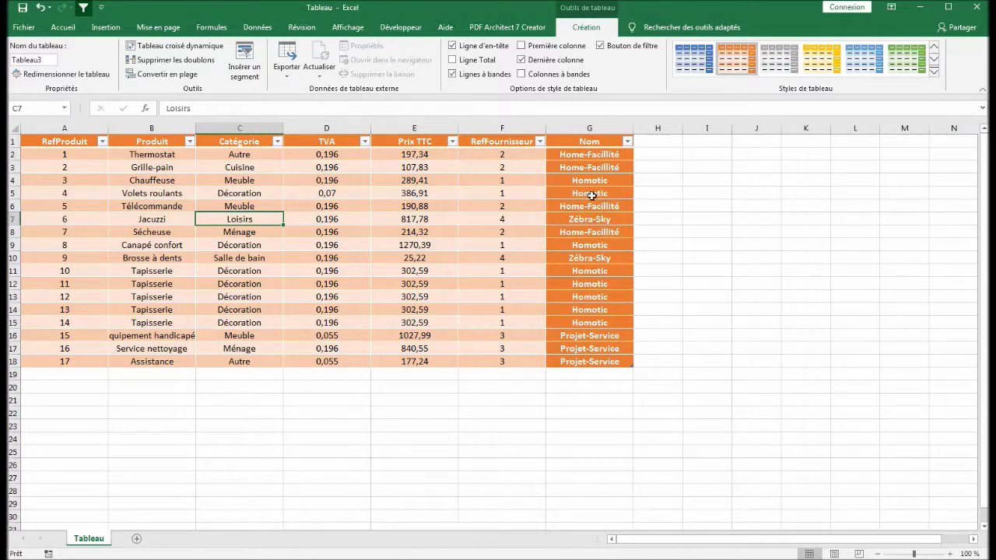
click(521, 61)
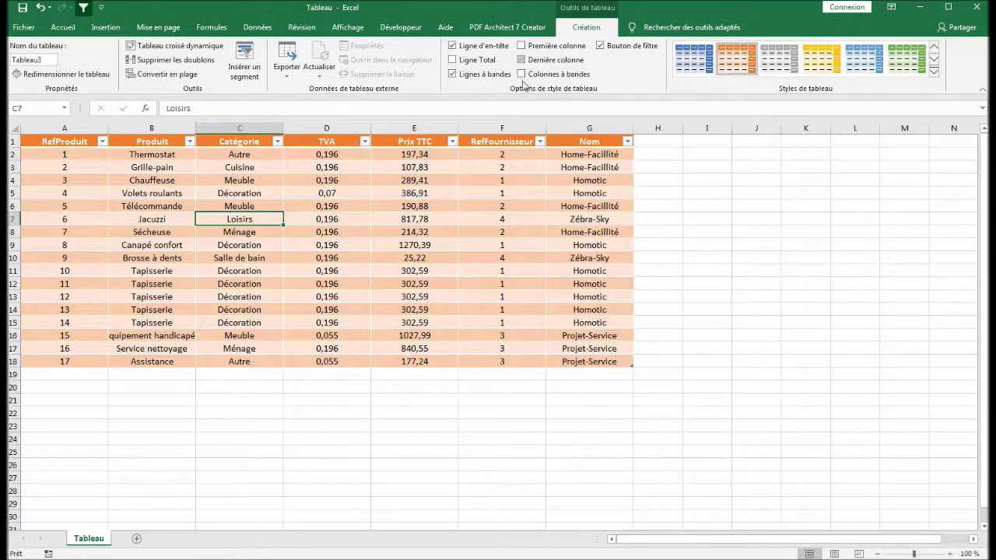
click(522, 74)
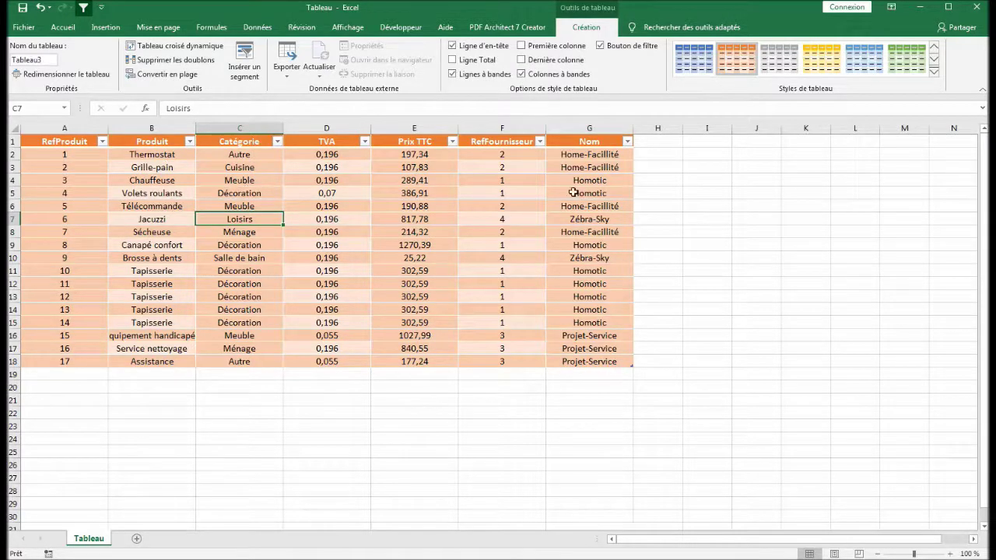
click(521, 74)
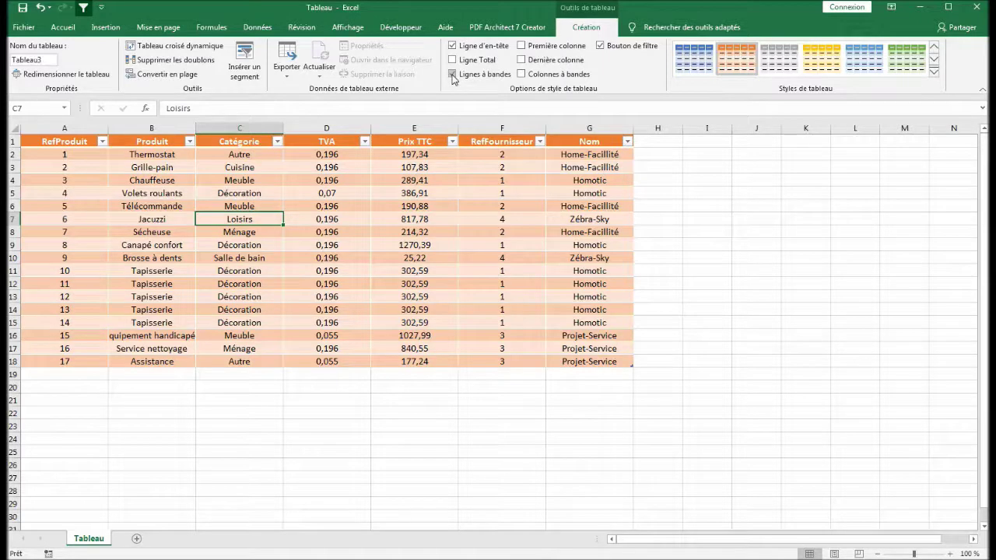
click(453, 75)
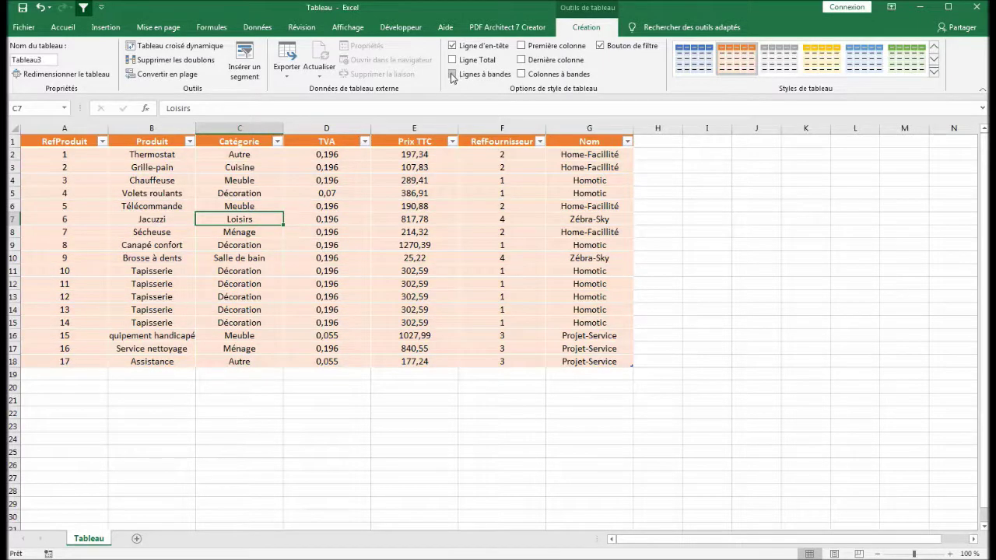
click(452, 75)
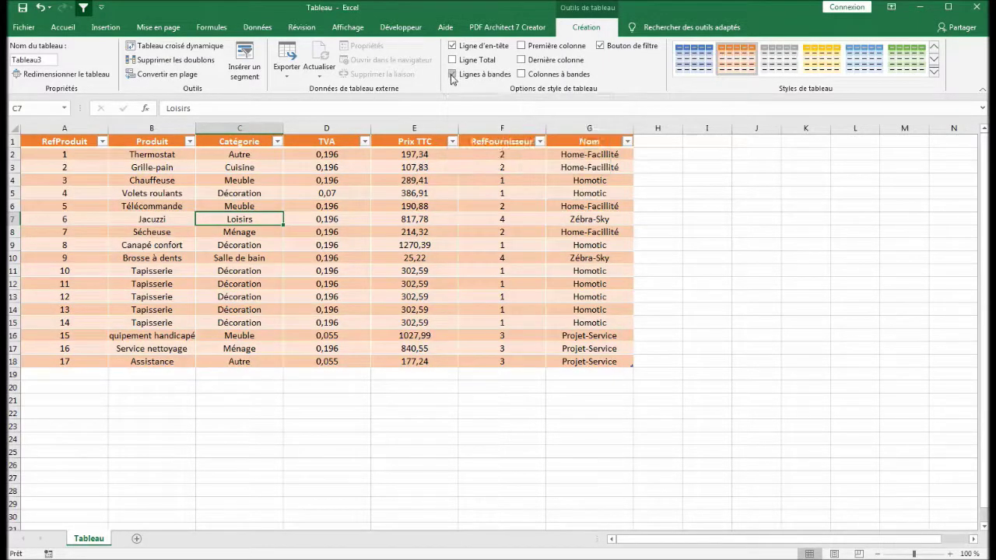
click(452, 60)
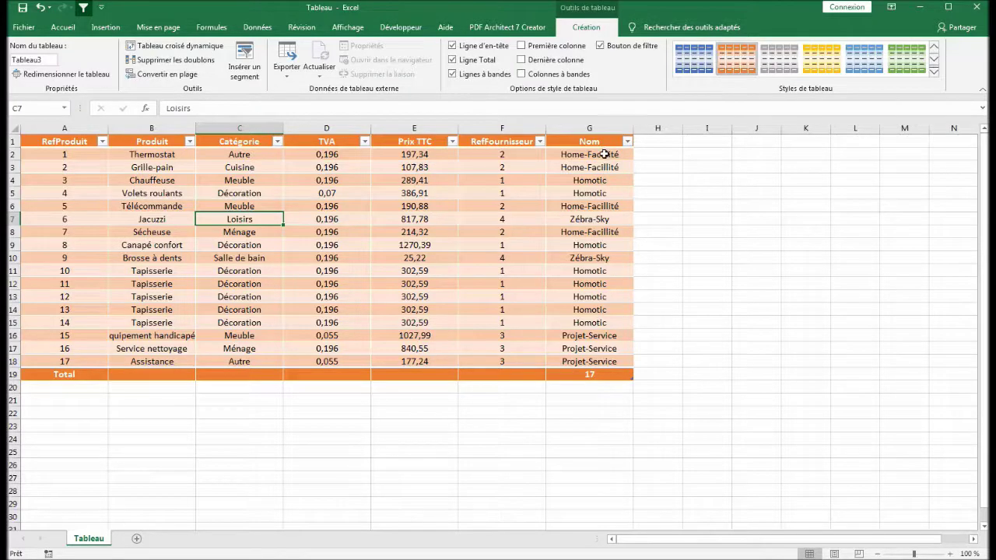
Check the Nom values and the TVA and Prix TTC totals, then remove the Total row
drag(599, 155, 599, 359)
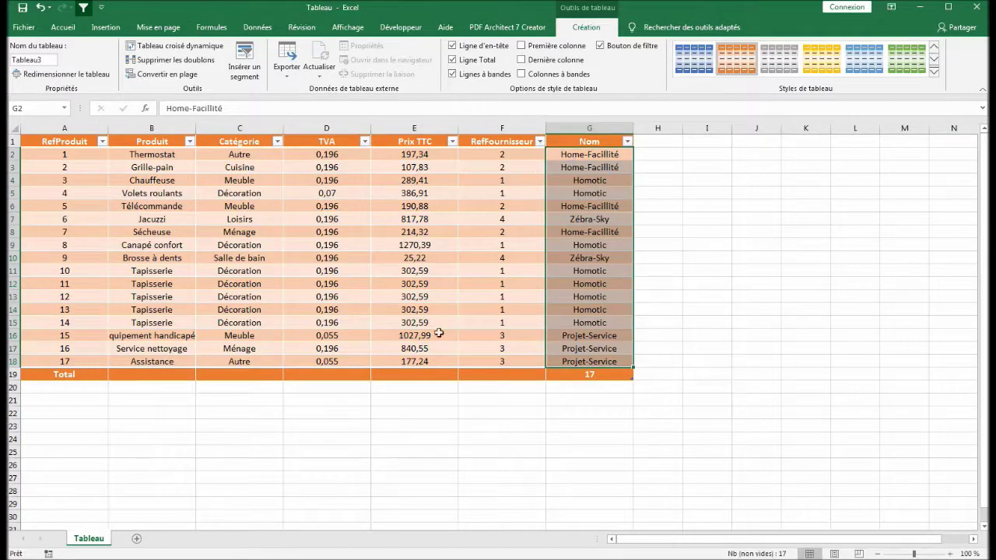
click(420, 375)
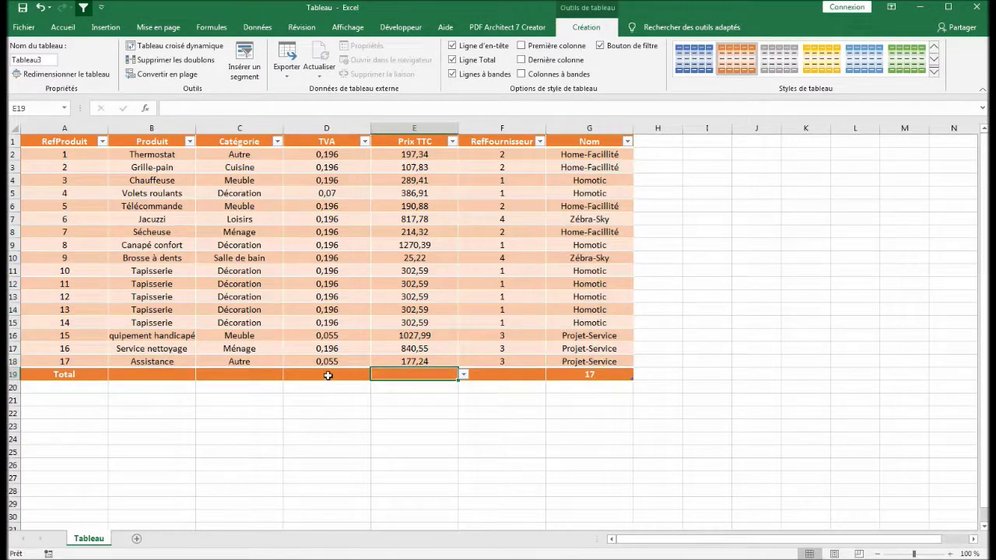
click(328, 375)
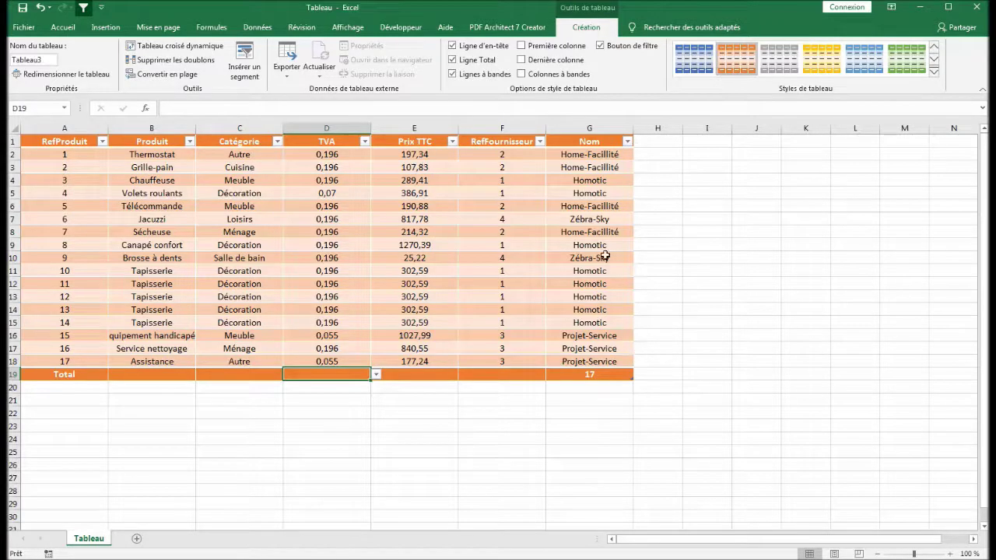
click(454, 62)
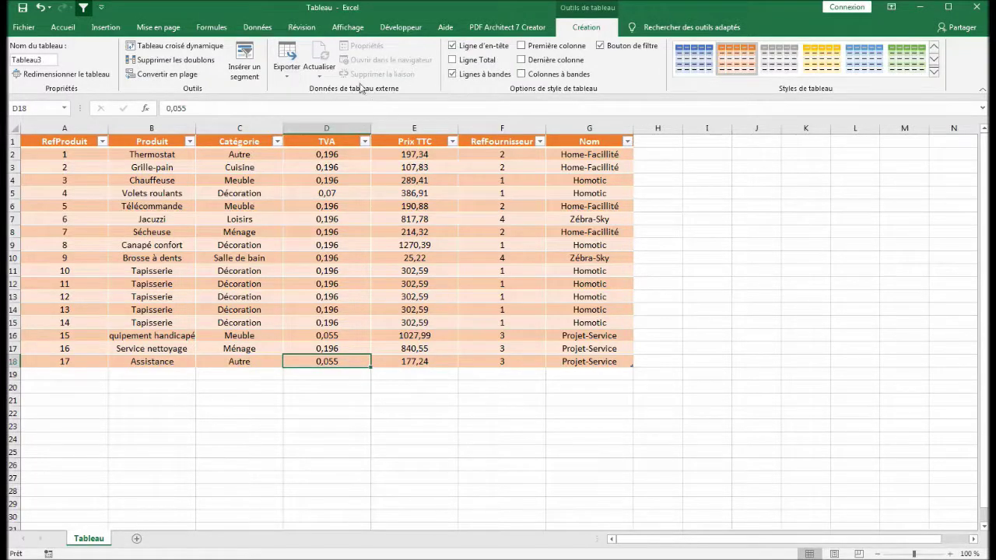
click(288, 78)
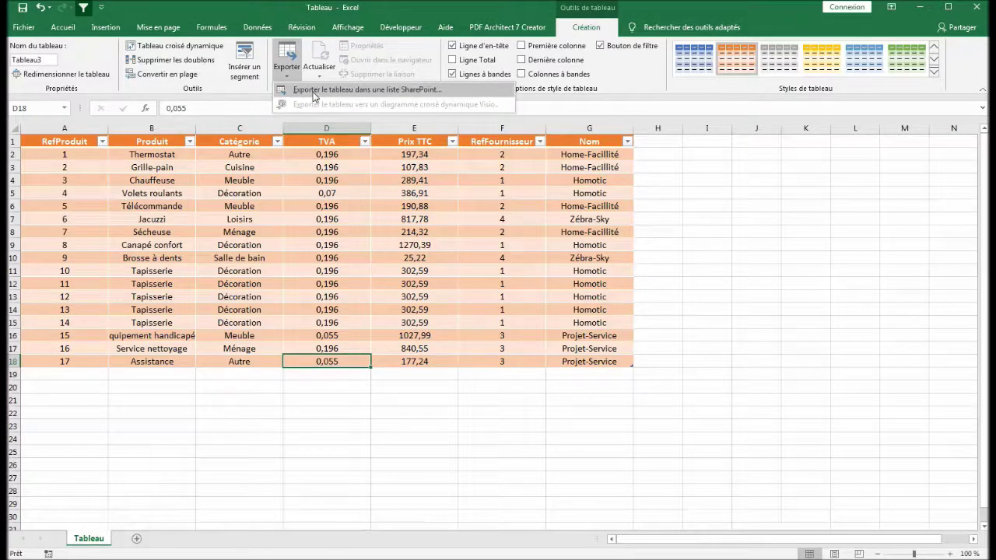
click(327, 222)
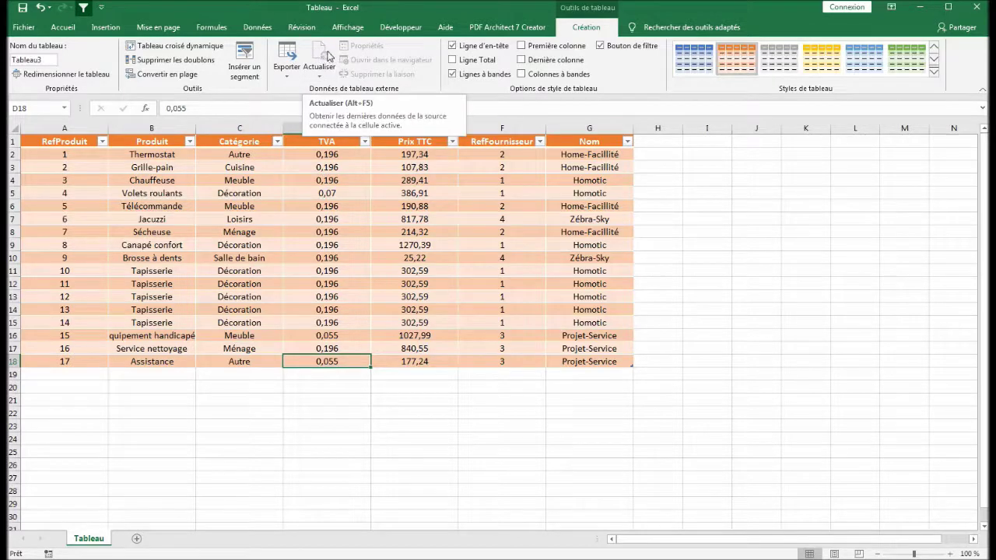
click(320, 180)
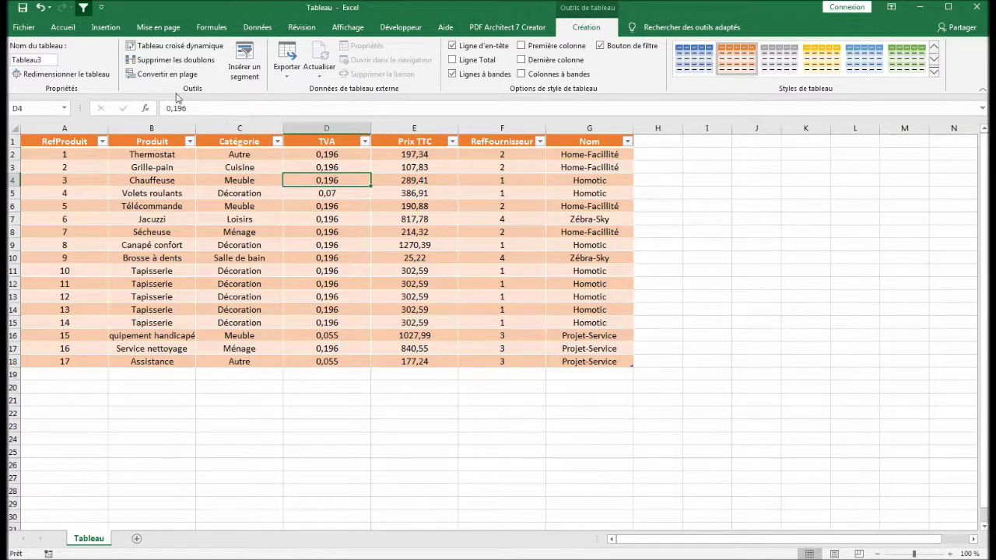
Insert Produit and Catégorie slicers and arrange them to the right of the table
click(247, 54)
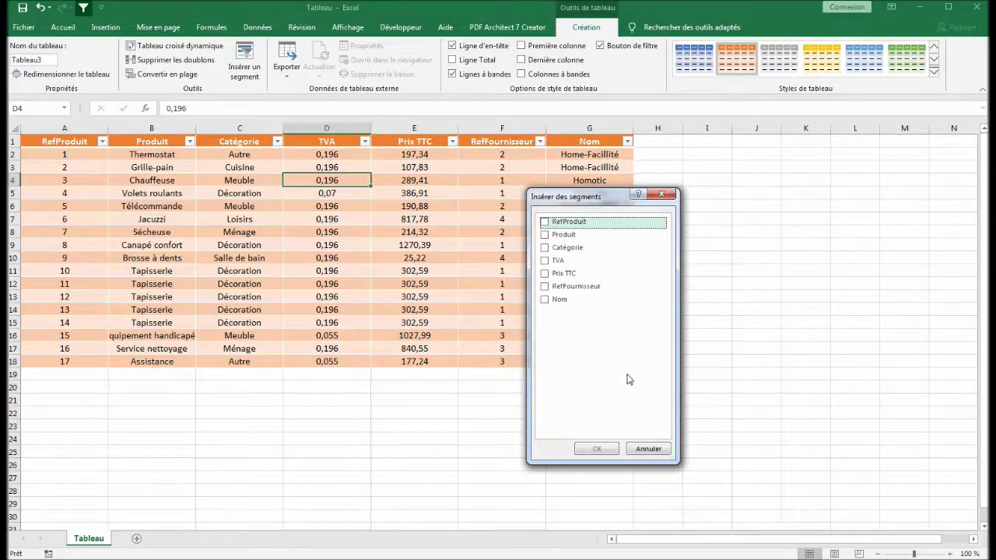
click(545, 234)
click(545, 248)
click(585, 447)
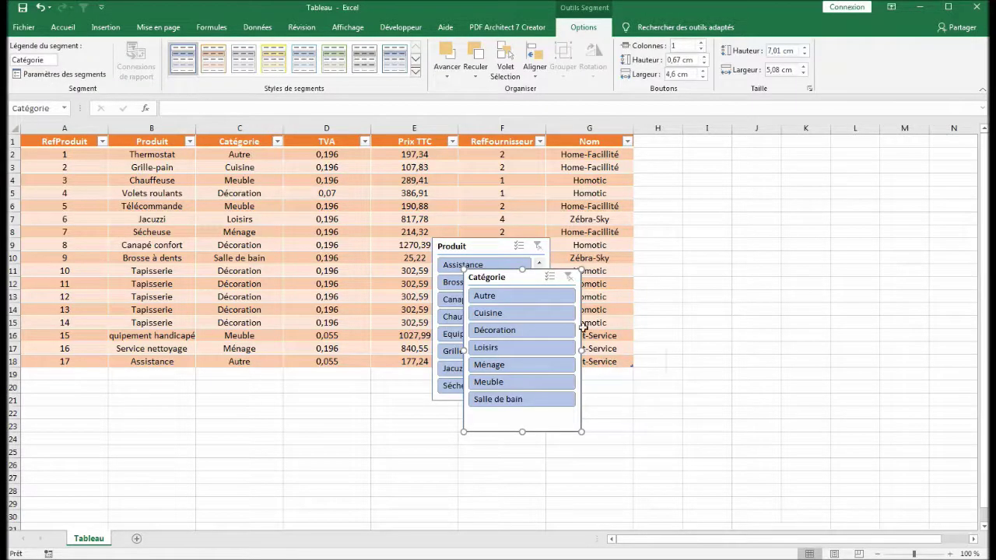
mouse_move(549, 278)
mouse_down()
mouse_move(836, 271)
mouse_move(937, 256)
mouse_up()
drag(478, 248, 712, 194)
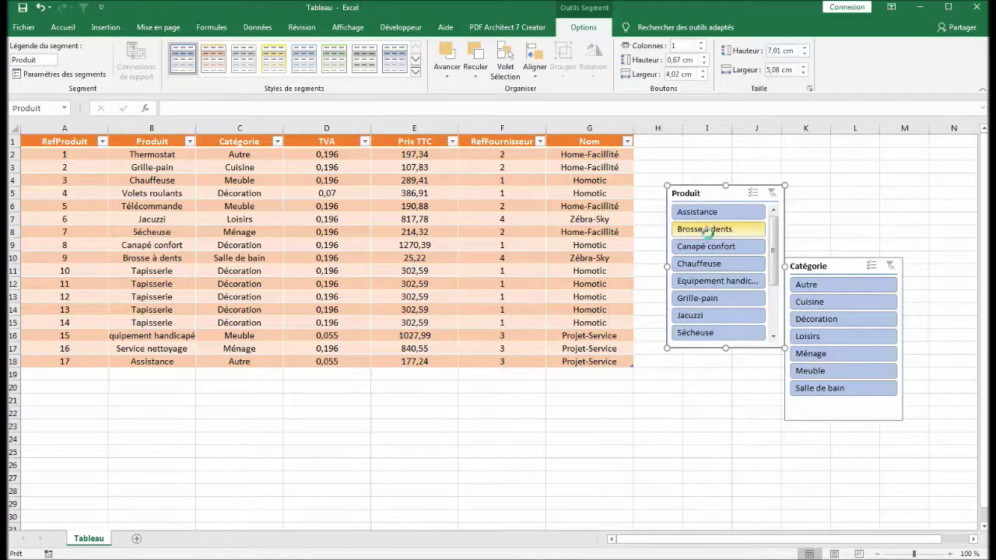
Filter the table with the Produit slicer through Brosse à dents, Grille-pain, ending on Chauffeuse
click(705, 231)
click(716, 264)
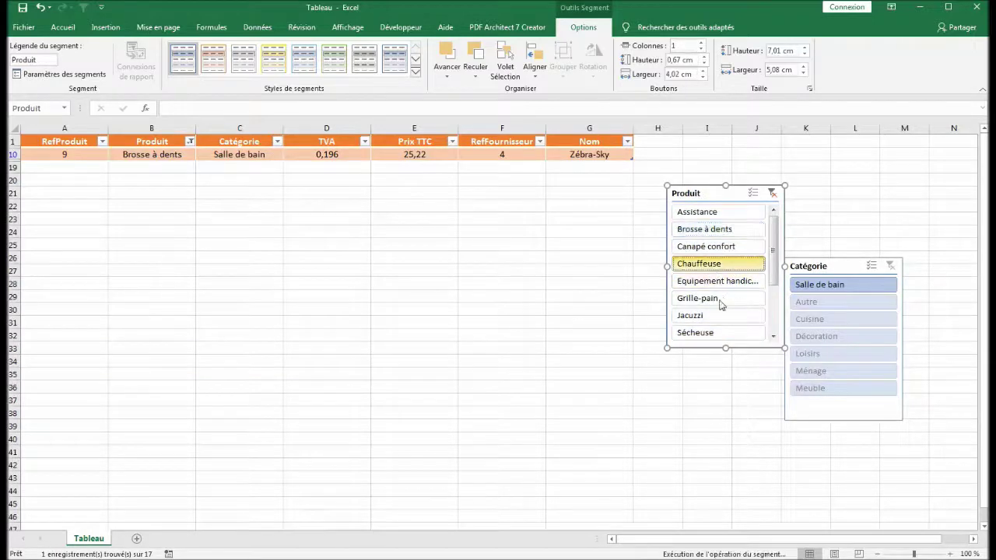
click(709, 299)
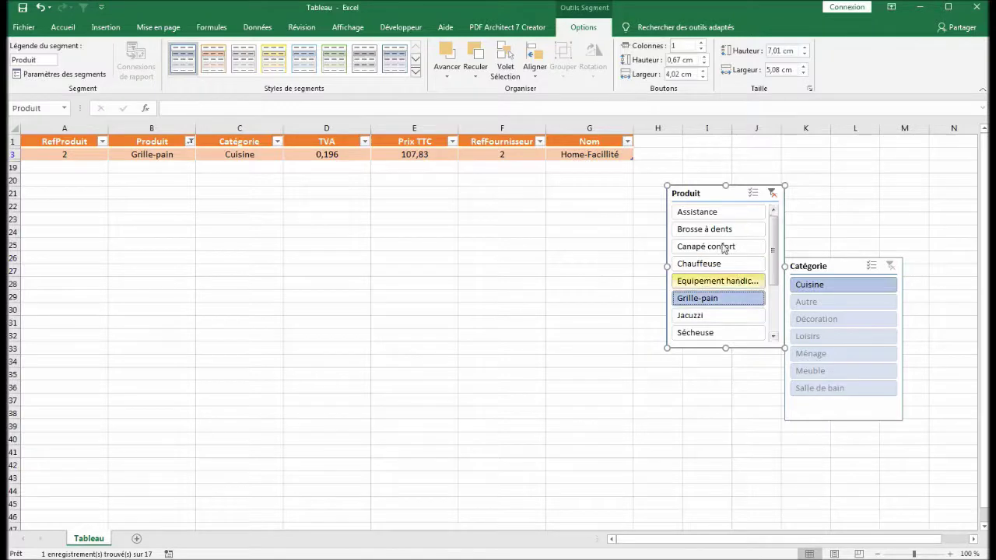
click(704, 229)
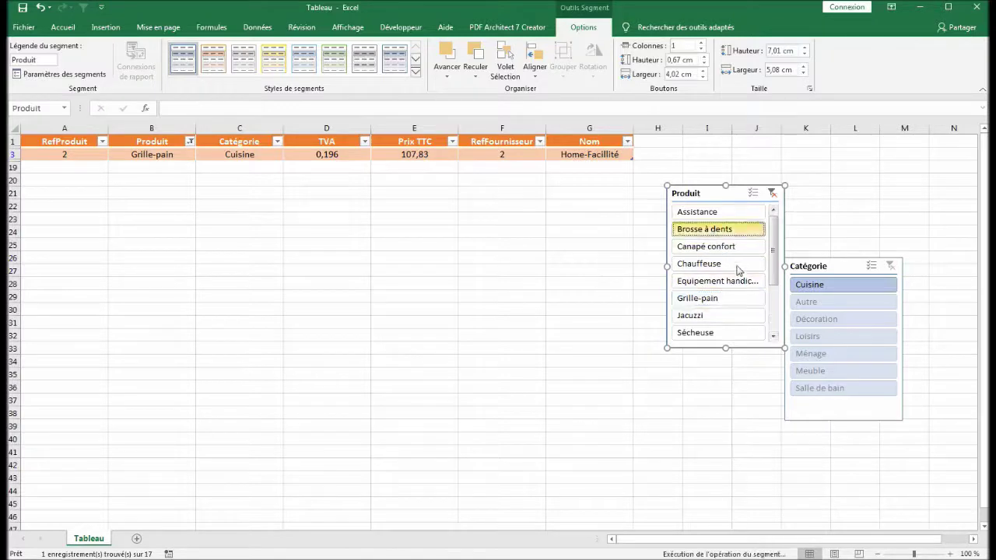
click(708, 265)
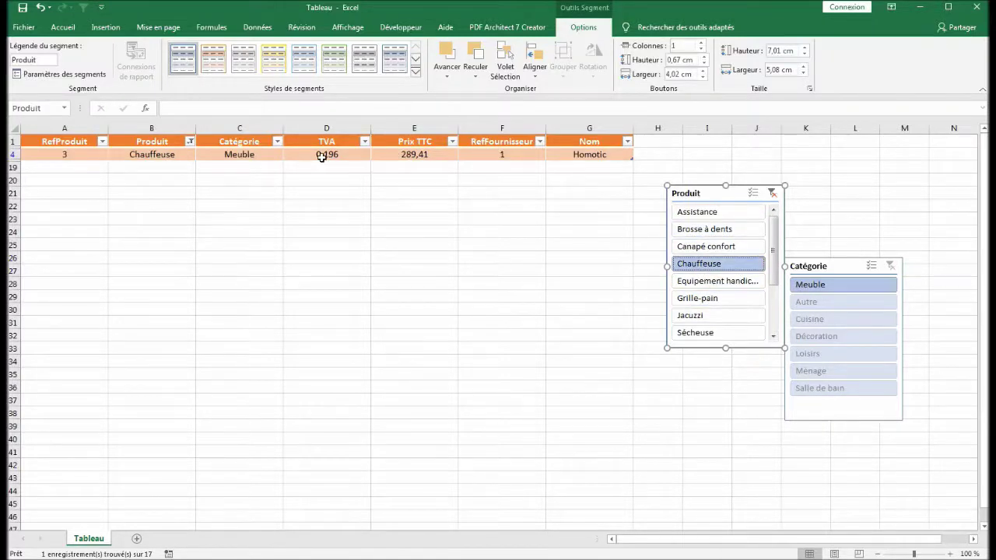
Clear the Produit column filter so all 17 products show again
click(190, 152)
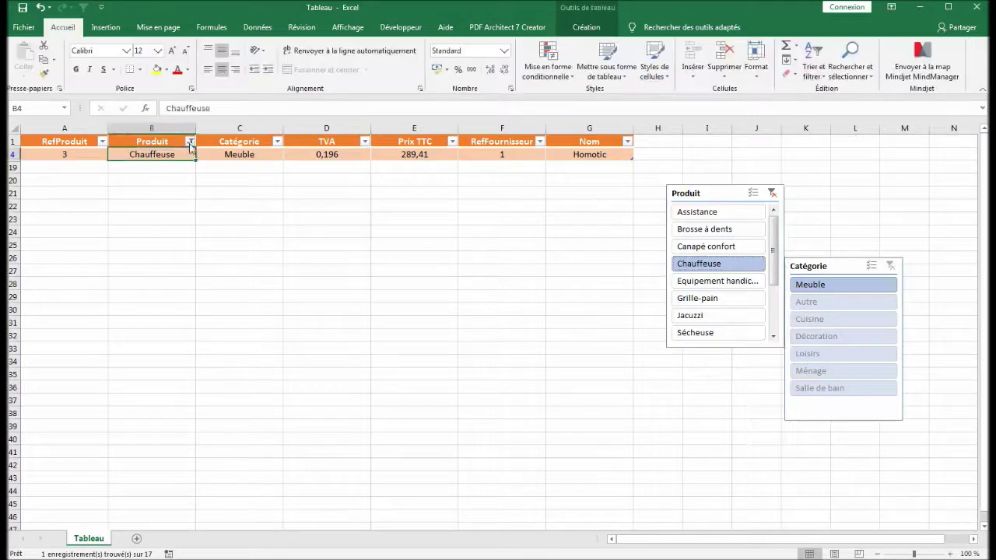
click(190, 147)
click(113, 258)
click(104, 375)
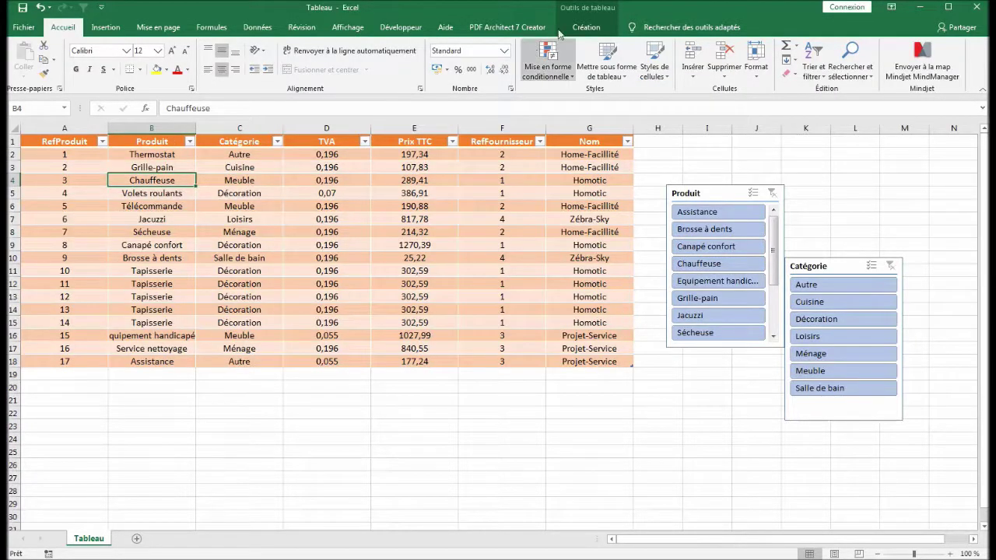
Return to the table's Création design options
click(587, 27)
click(405, 262)
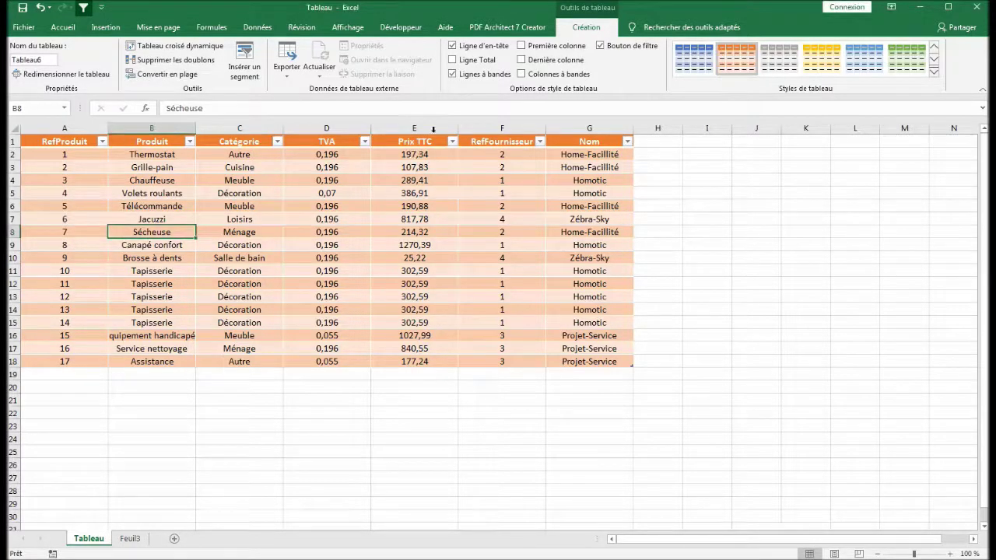
Rename the orange product table to Tableau7
click(414, 219)
click(45, 61)
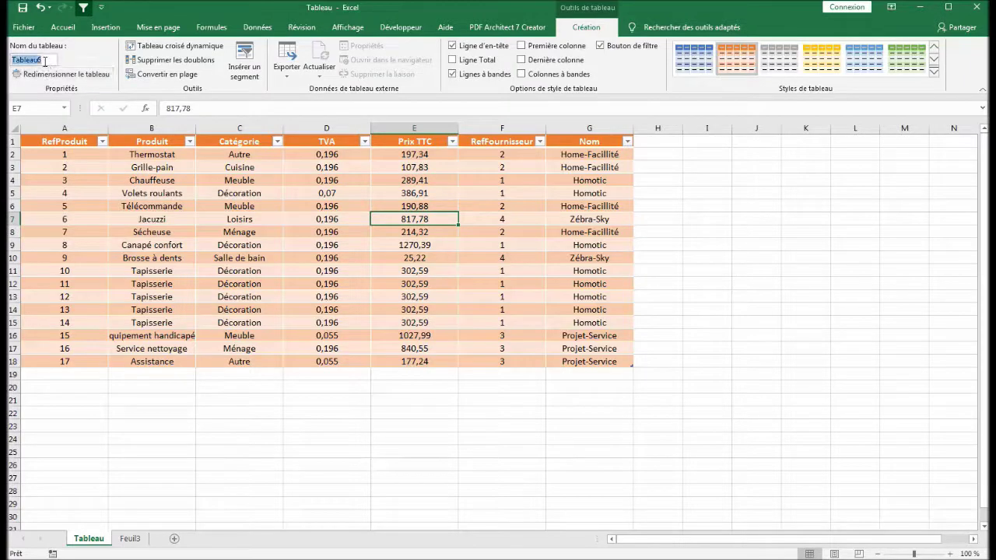
text(T)
click(93, 221)
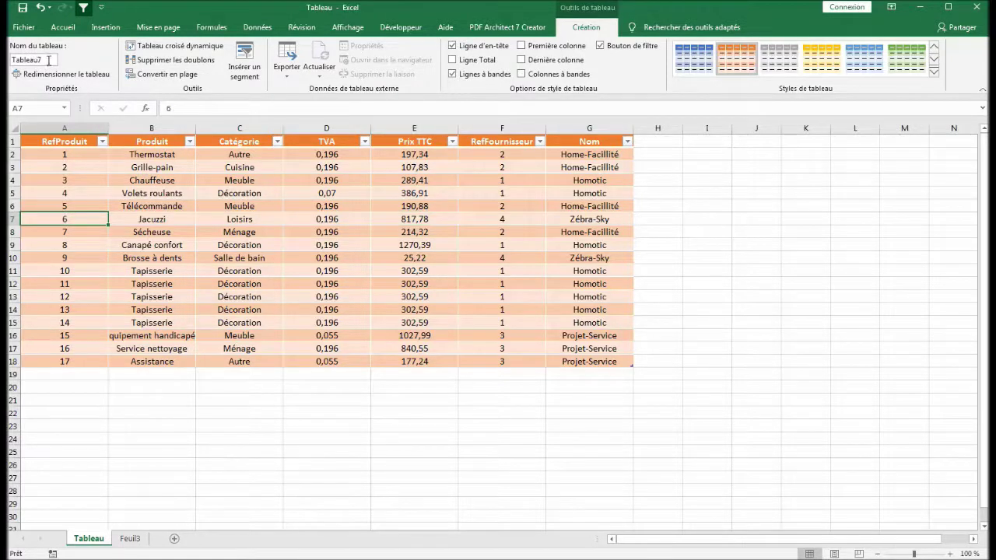